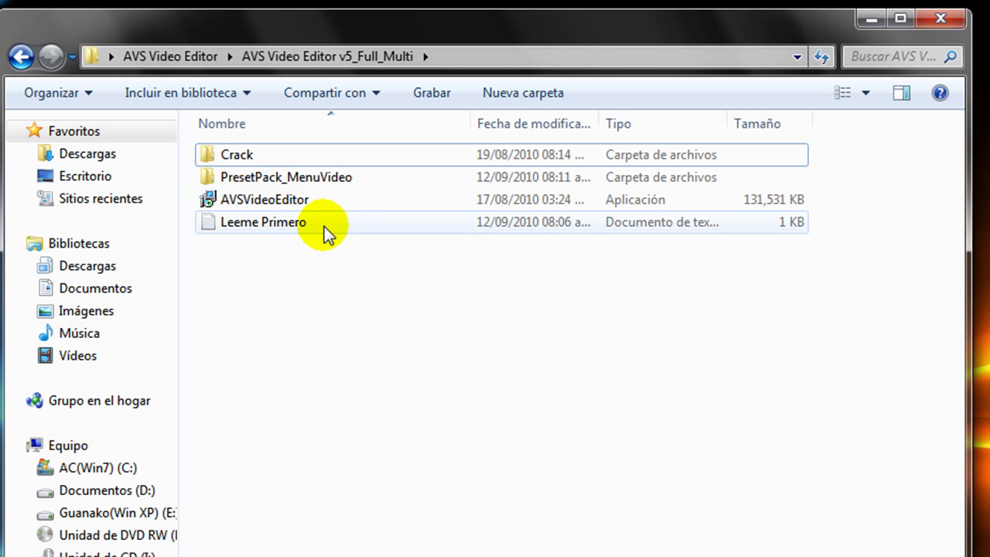
- Run the AVSVideoEditor installer as administrator and accept Español as the installation language
{"action": "right_click", "coordinate": [260, 208]}
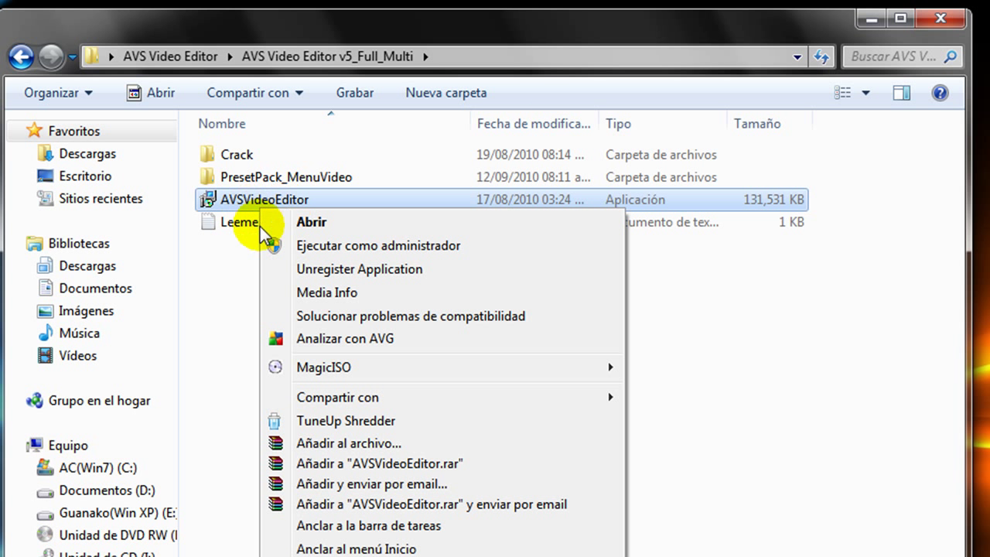
{"action": "left_click", "coordinate": [315, 247]}
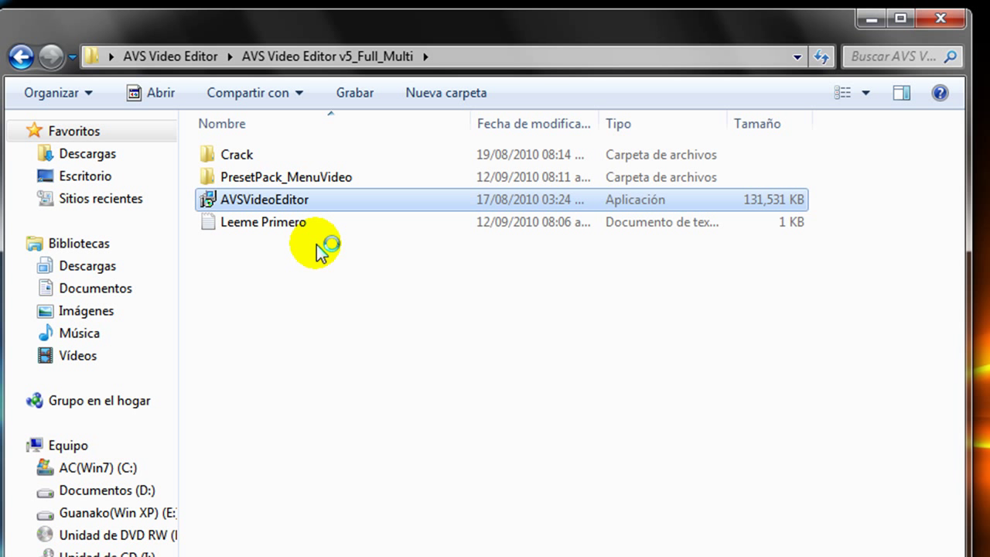
{"action": "left_click", "coordinate": [576, 461]}
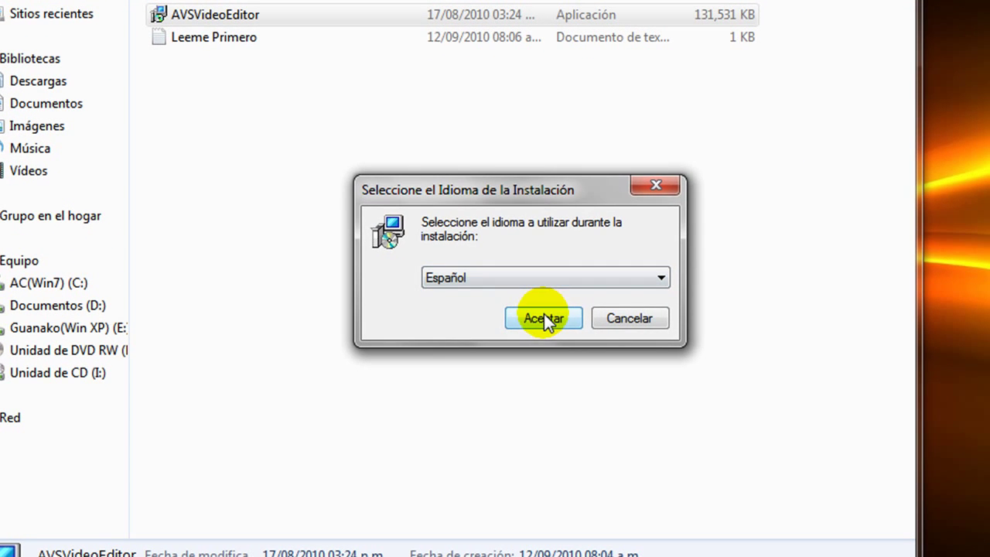
{"action": "left_click", "coordinate": [544, 318]}
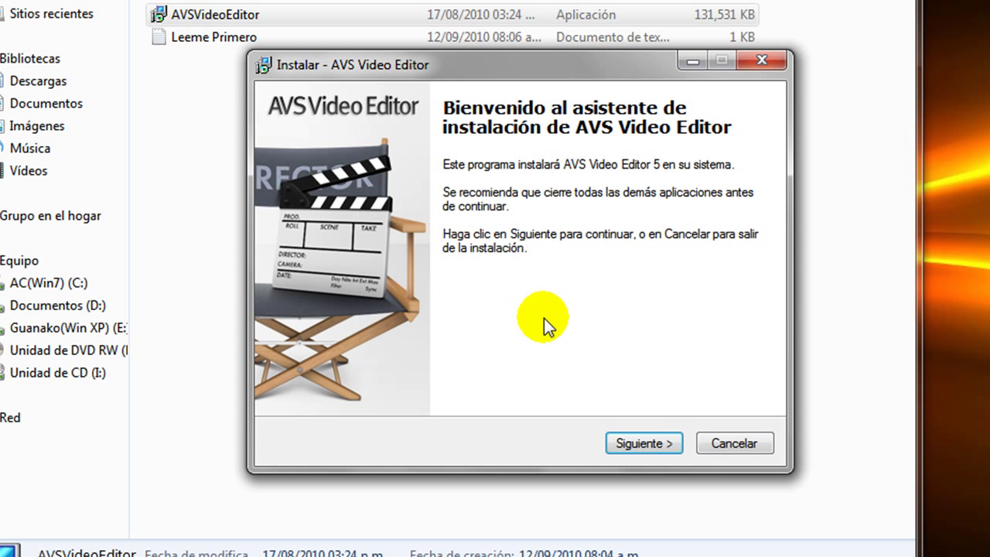
- Accept the licence agreement and install to C:\Program Files\AVS4YOU\AVSVideoEditor, keeping the desktop icon, sample project and Windows Media Format 11 runtime tasks
{"action": "left_click", "coordinate": [633, 441]}
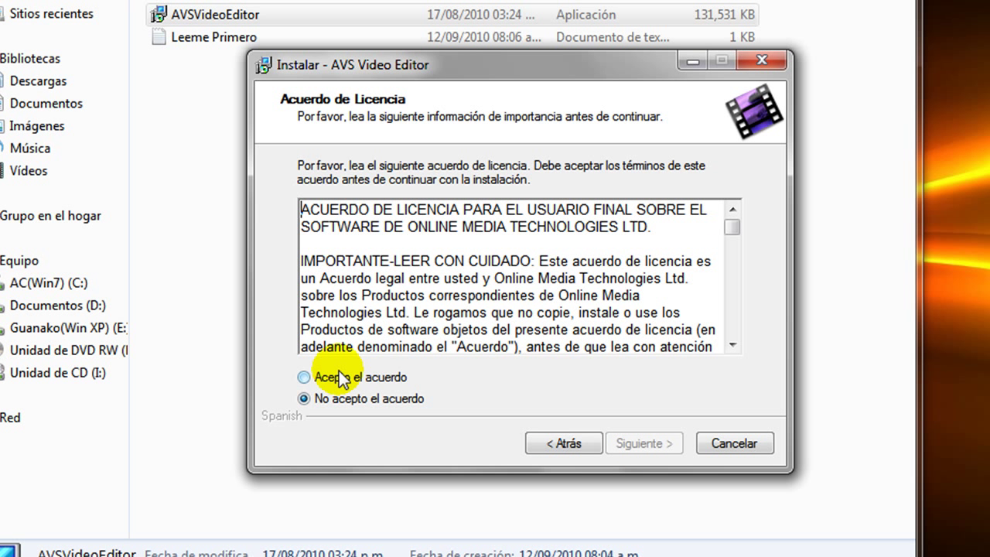
{"action": "left_click", "coordinate": [344, 384]}
{"action": "left_click", "coordinate": [647, 441]}
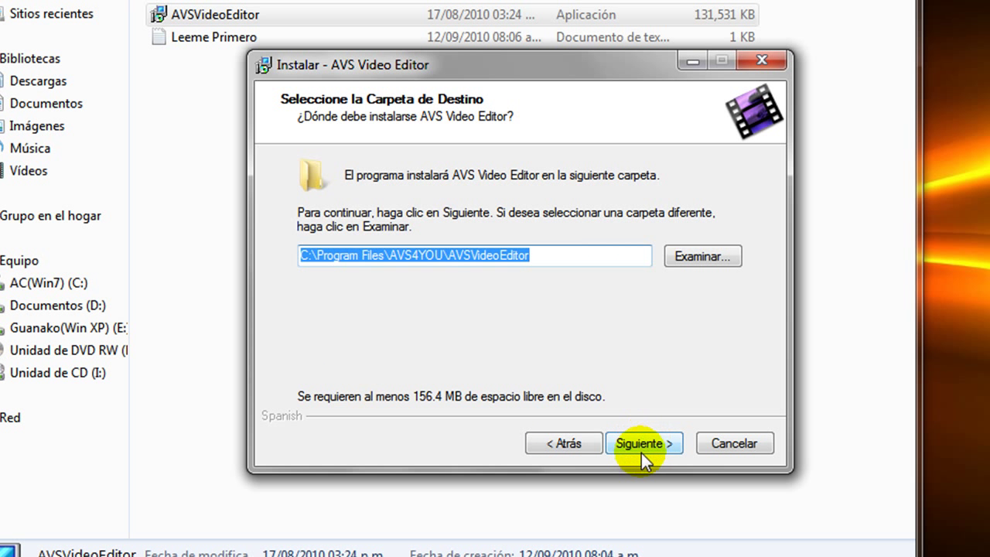
{"action": "left_click", "coordinate": [644, 451]}
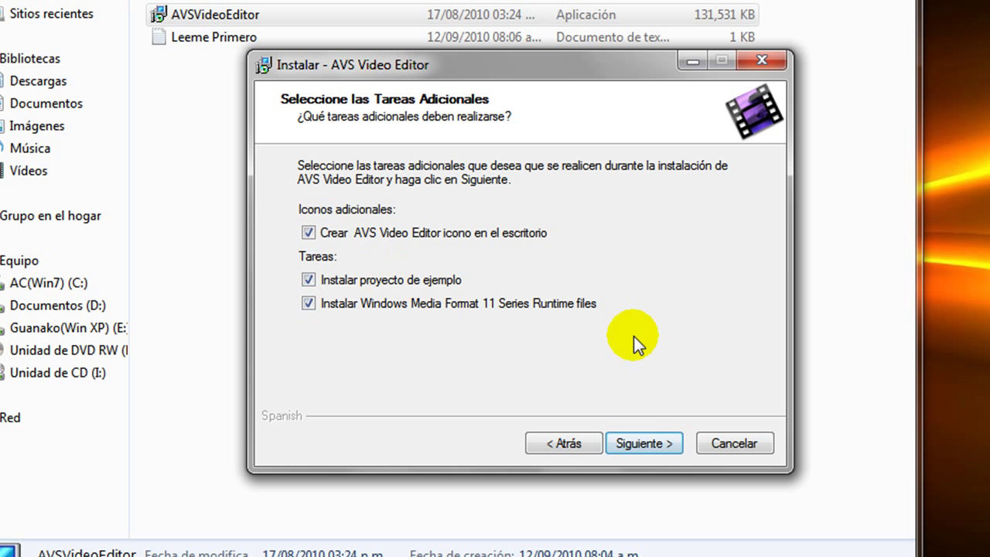
{"action": "left_click", "coordinate": [628, 444]}
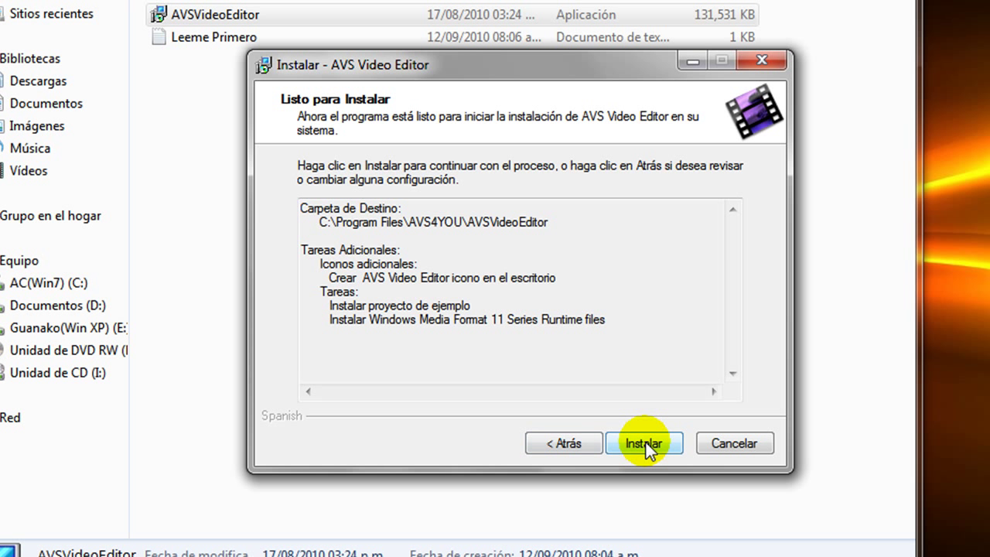
{"action": "left_click", "coordinate": [645, 444]}
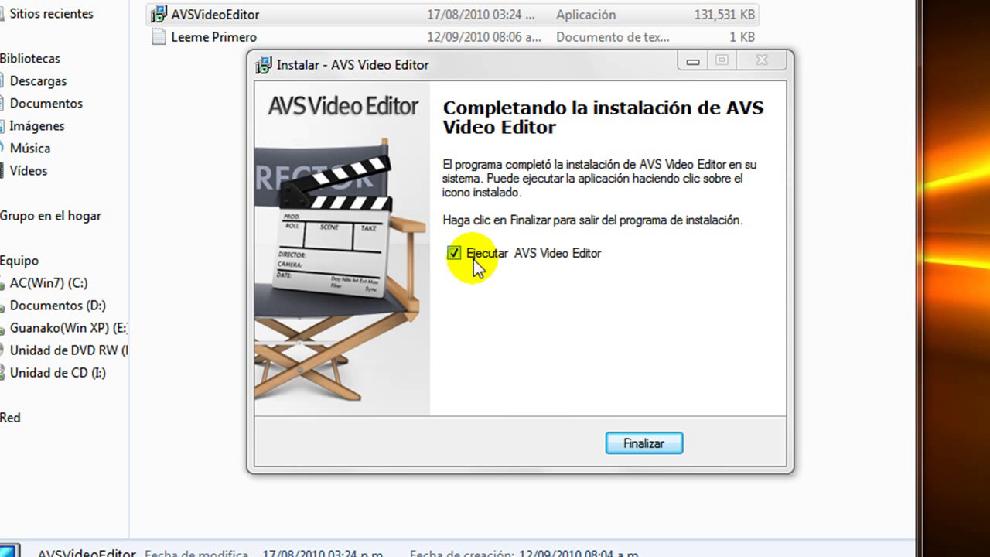
- Finish the installer without launching AVS Video Editor, and open the Crack folder
{"action": "left_click", "coordinate": [456, 255]}
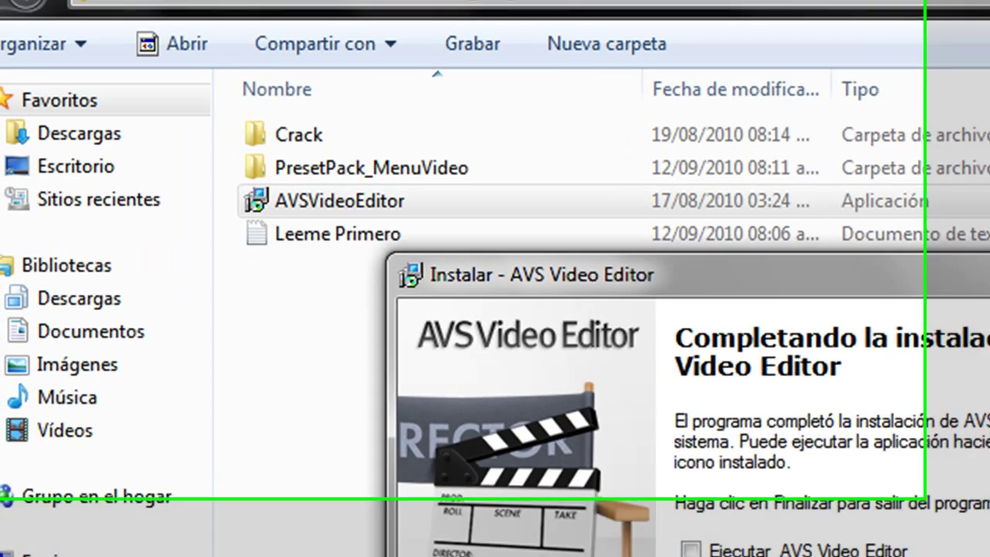
{"action": "left_click", "coordinate": [678, 495]}
{"action": "double_click", "coordinate": [310, 168]}
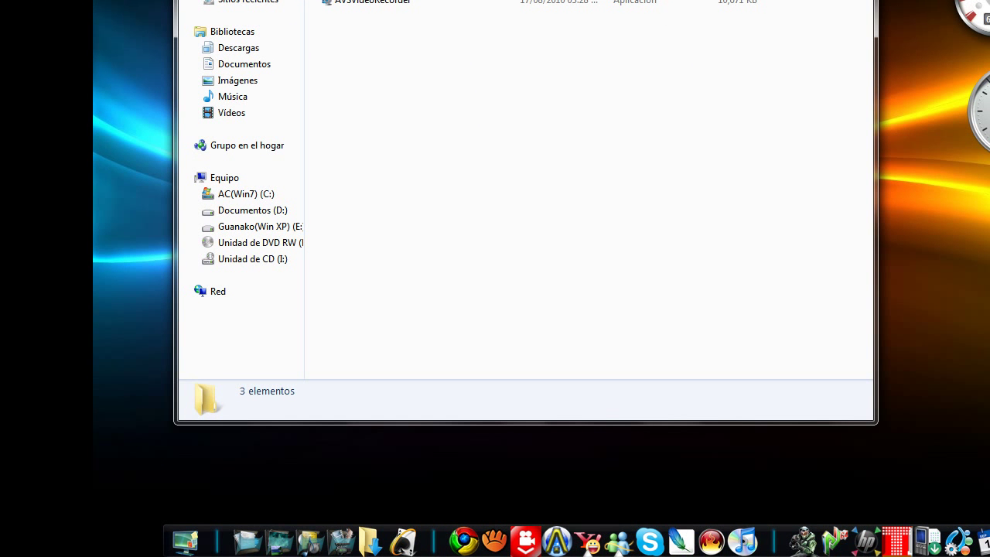
- Open Archivos de programa\AVS4YOU on drive C: in a second window and place it below the Crack folder's file list
{"action": "left_click", "coordinate": [141, 543]}
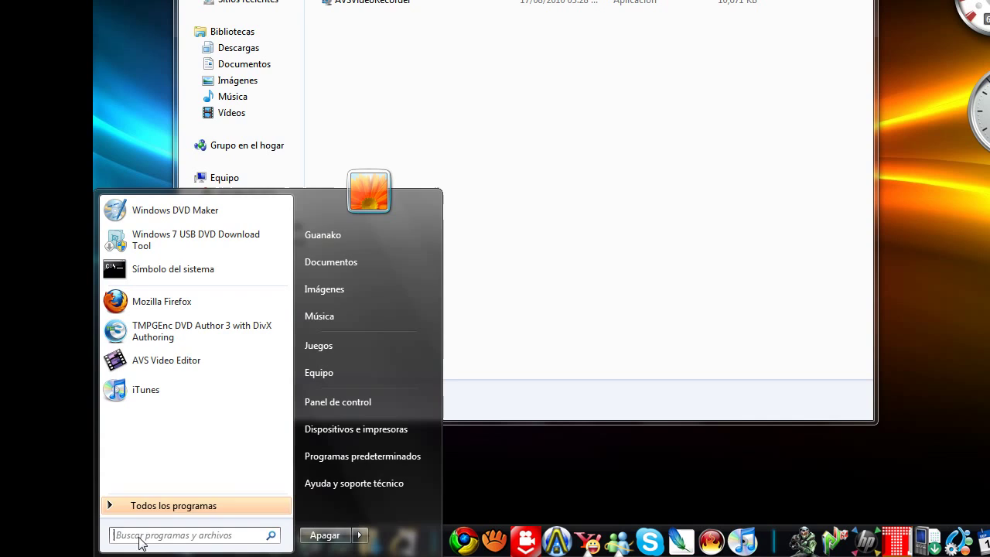
{"action": "left_click", "coordinate": [317, 374]}
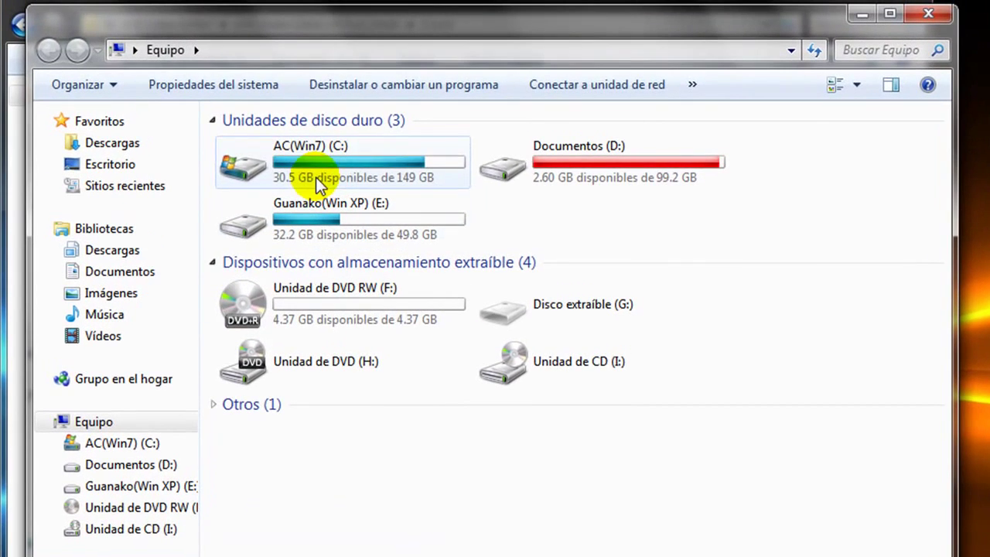
{"action": "double_click", "coordinate": [317, 177]}
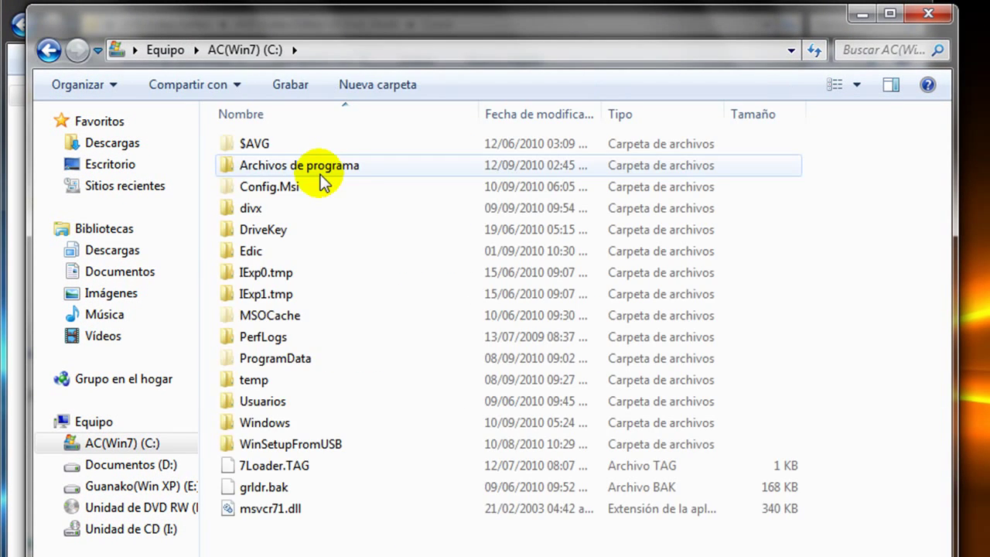
{"action": "double_click", "coordinate": [320, 174]}
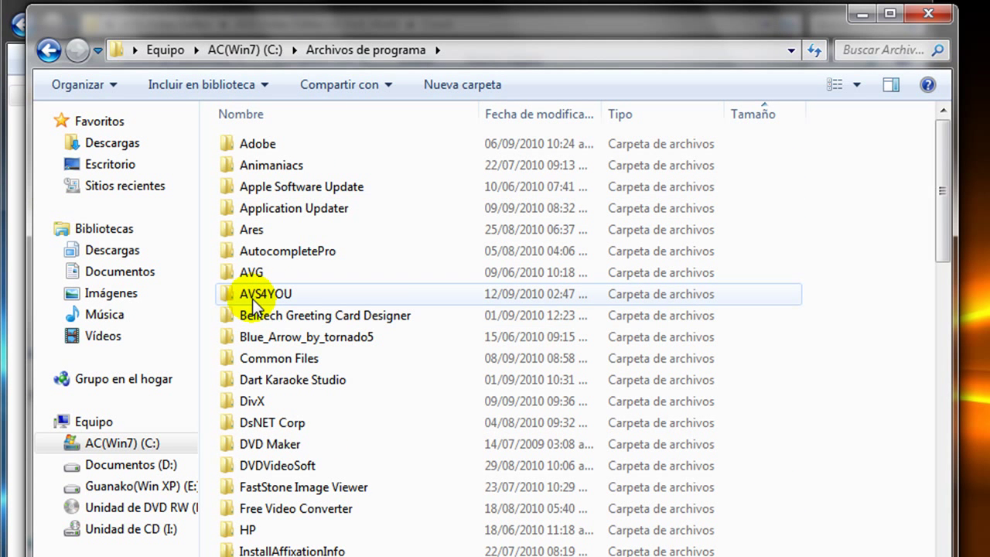
{"action": "double_click", "coordinate": [256, 297]}
{"action": "left_click_drag", "start_coordinate": [365, 31], "coordinate": [381, 235]}
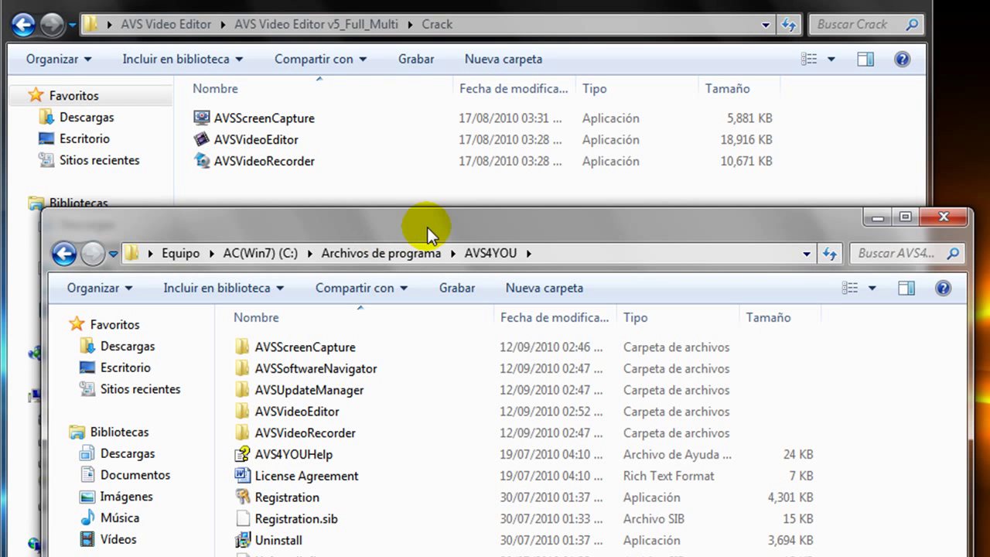
- Copy AVSScreenCapture from the Crack folder into AVS4YOU\AVSScreenCapture, replacing the existing file with administrator permission
{"action": "left_click", "coordinate": [285, 118]}
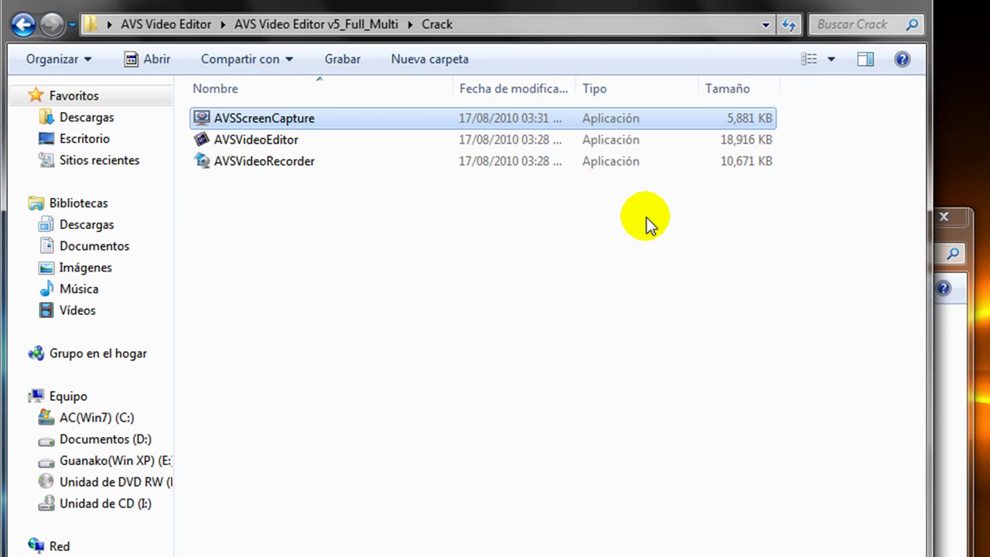
{"action": "right_click", "coordinate": [299, 117]}
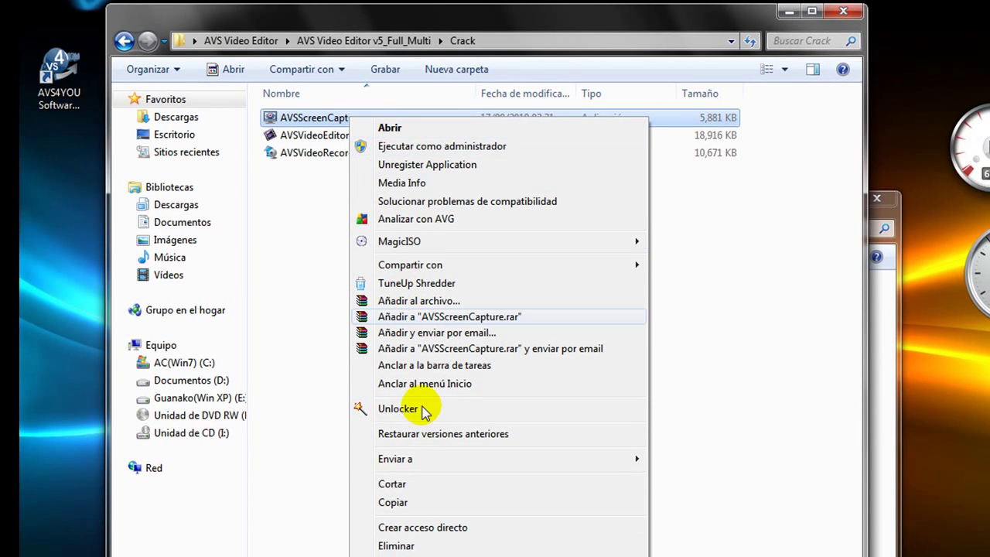
{"action": "left_click", "coordinate": [405, 509]}
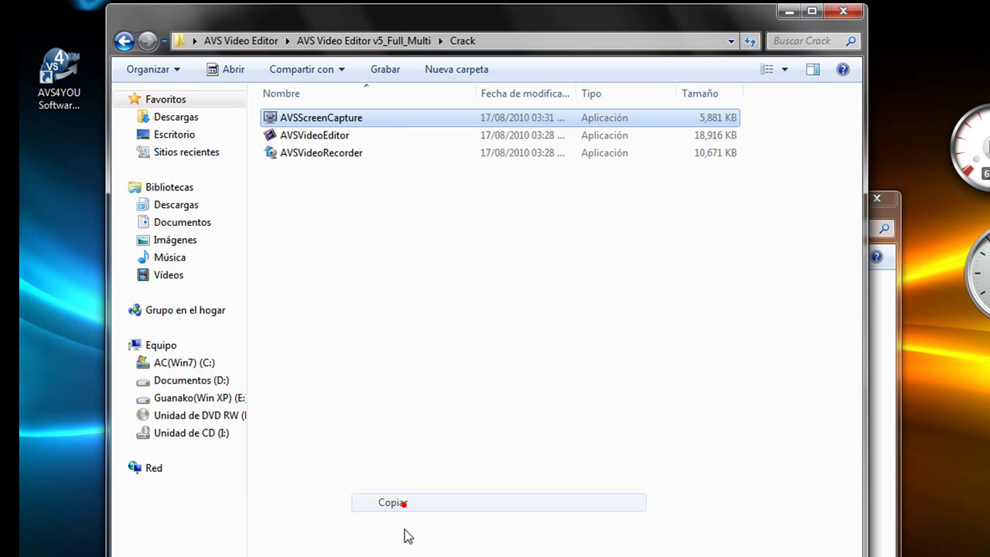
{"action": "key", "text": "alt+Tab"}
{"action": "double_click", "coordinate": [345, 306]}
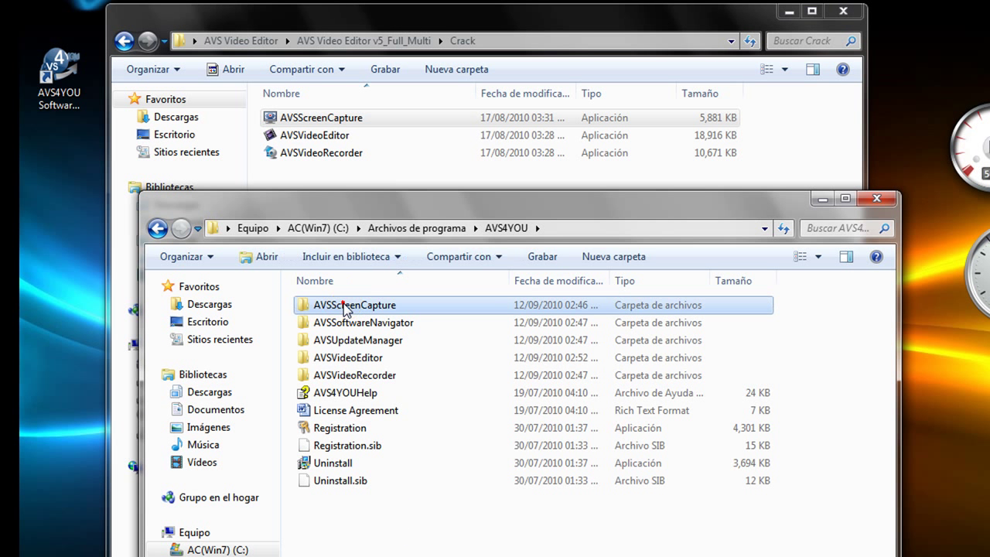
{"action": "right_click", "coordinate": [376, 552]}
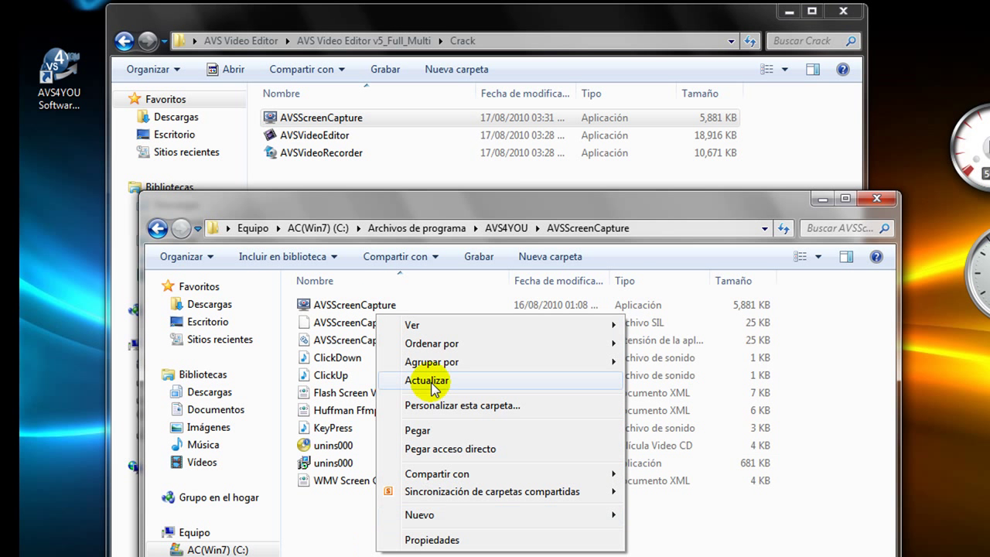
{"action": "left_click", "coordinate": [418, 433]}
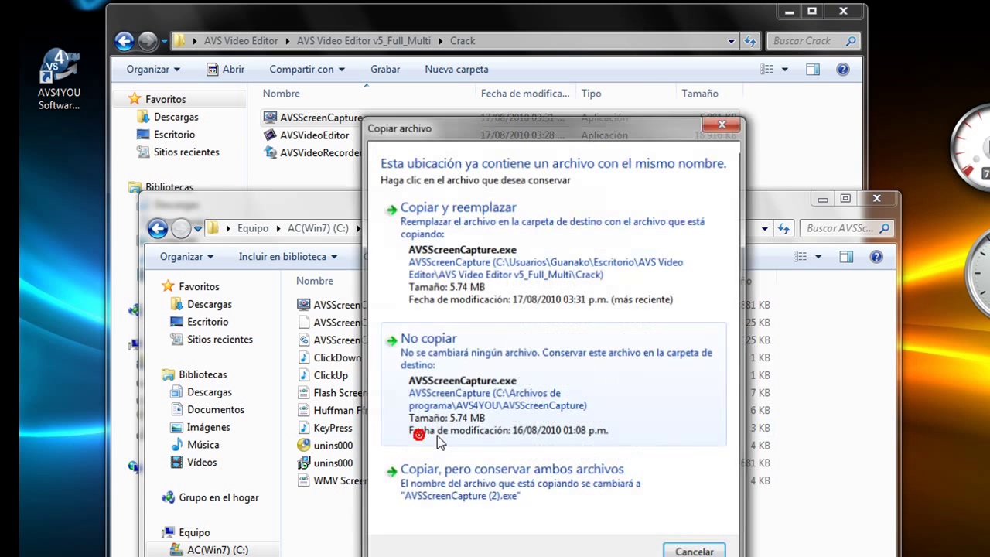
{"action": "left_click", "coordinate": [462, 229]}
{"action": "left_click", "coordinate": [559, 422]}
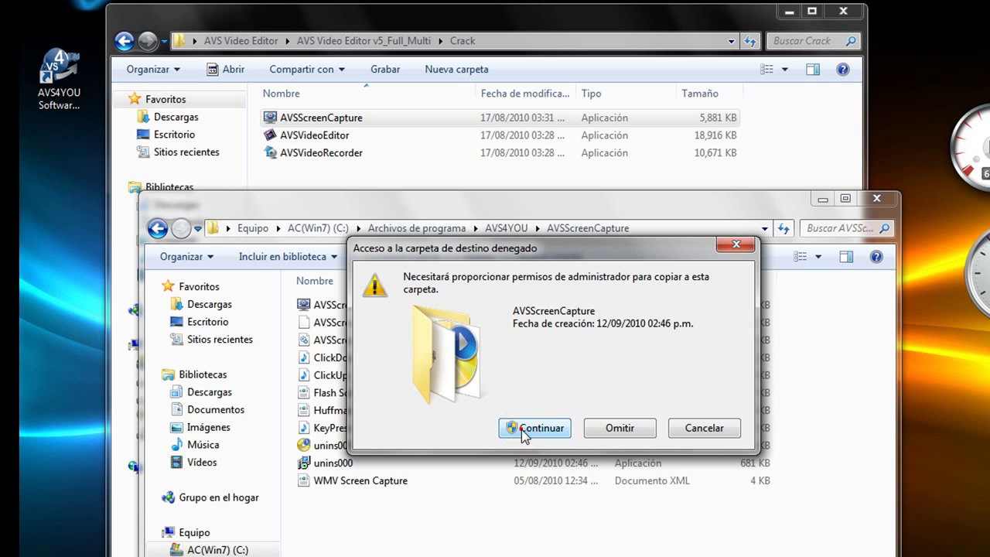
{"action": "left_click", "coordinate": [523, 430]}
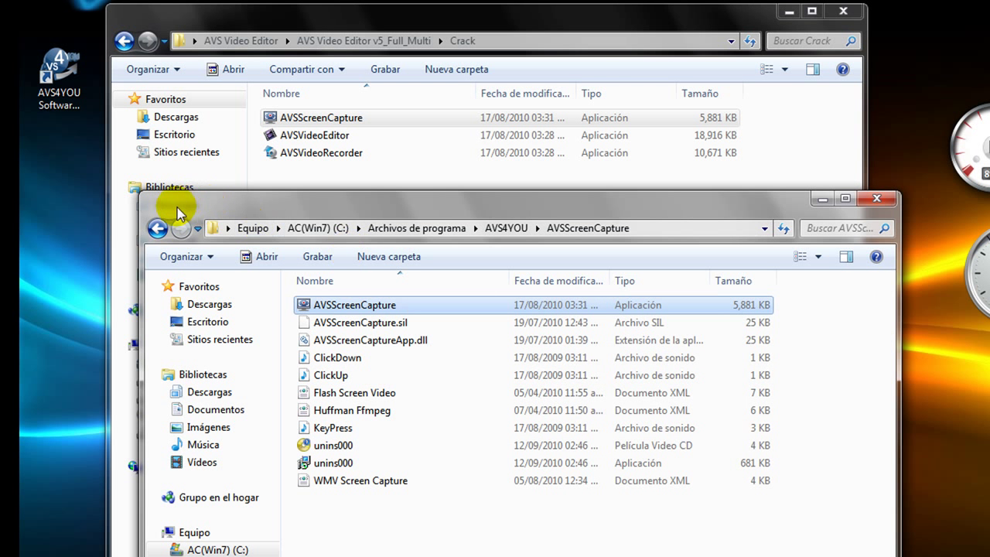
- Copy AVSVideoEditor from the Crack folder into AVS4YOU\AVSVideoEditor, replacing the existing file with administrator permission
{"action": "left_click", "coordinate": [156, 230]}
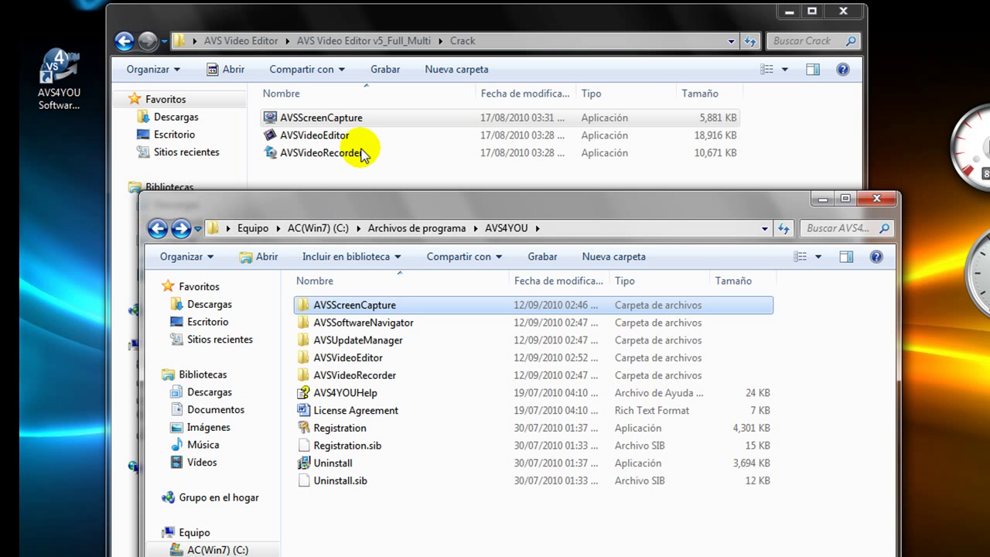
{"action": "left_click", "coordinate": [326, 136]}
{"action": "right_click", "coordinate": [326, 136]}
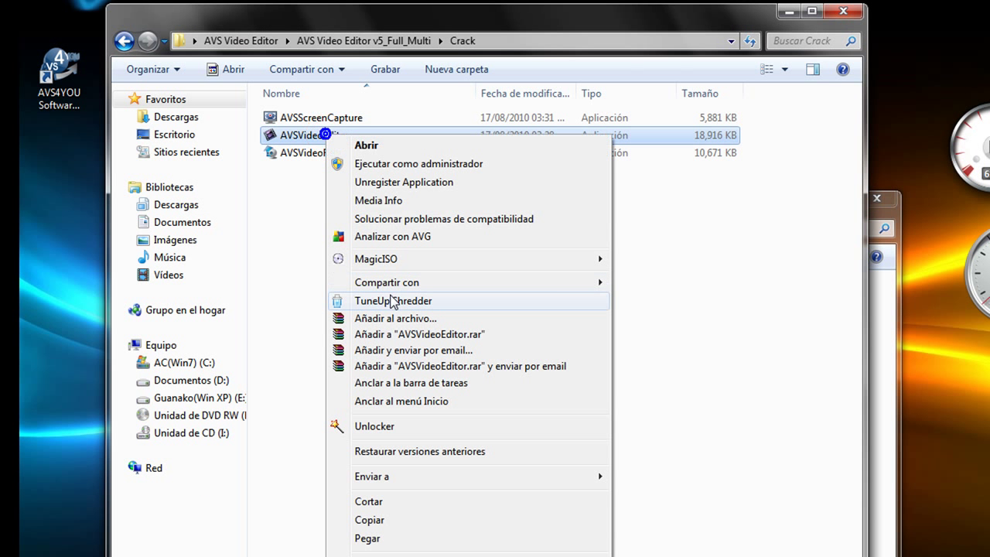
{"action": "left_click", "coordinate": [372, 520]}
{"action": "key", "text": "alt+Tab"}
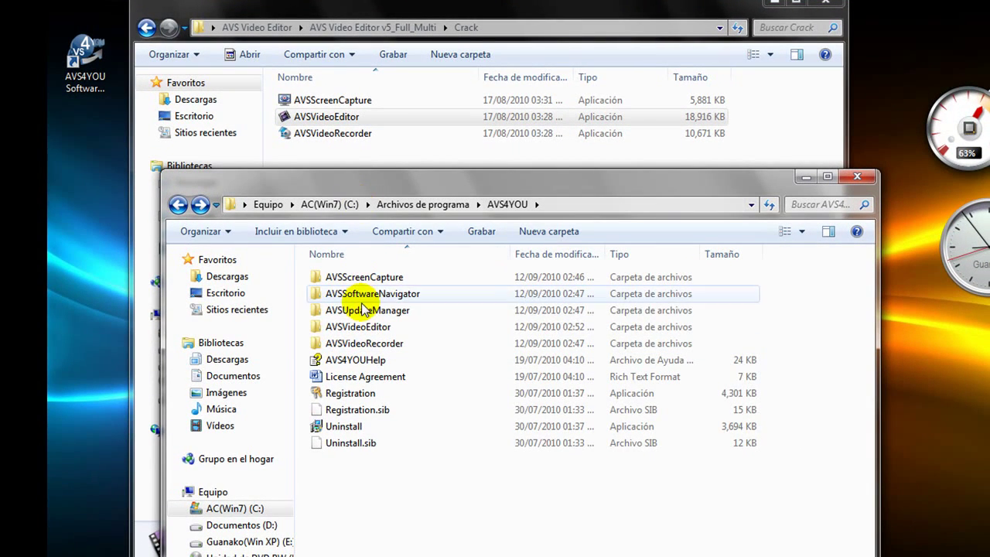
{"action": "double_click", "coordinate": [356, 326]}
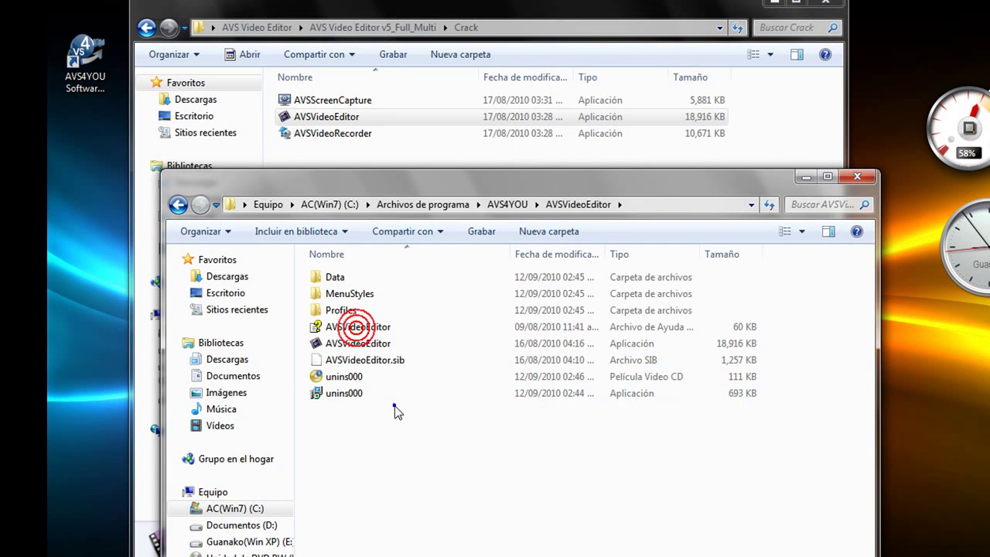
{"action": "right_click", "coordinate": [395, 412]}
{"action": "left_click", "coordinate": [425, 516]}
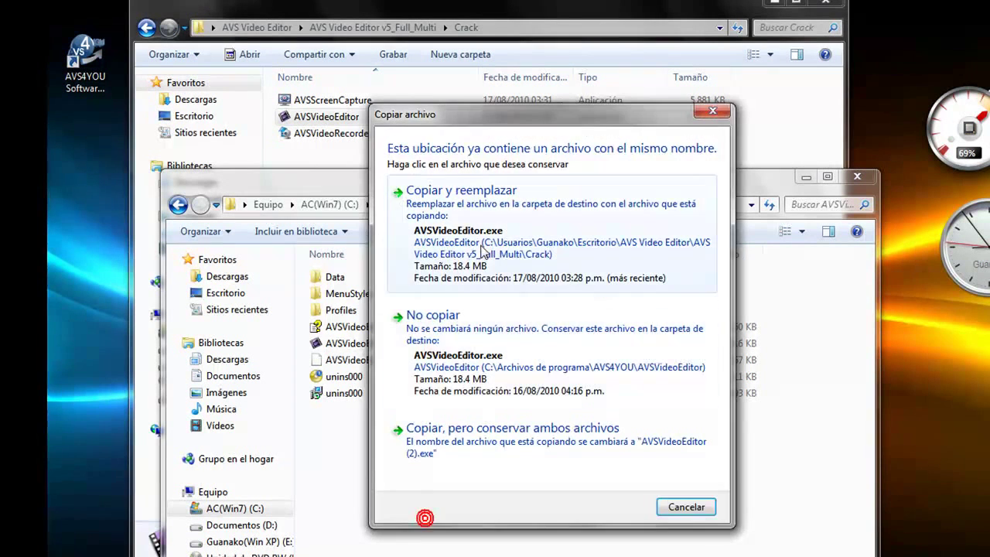
{"action": "left_click", "coordinate": [470, 199]}
{"action": "left_click", "coordinate": [532, 393]}
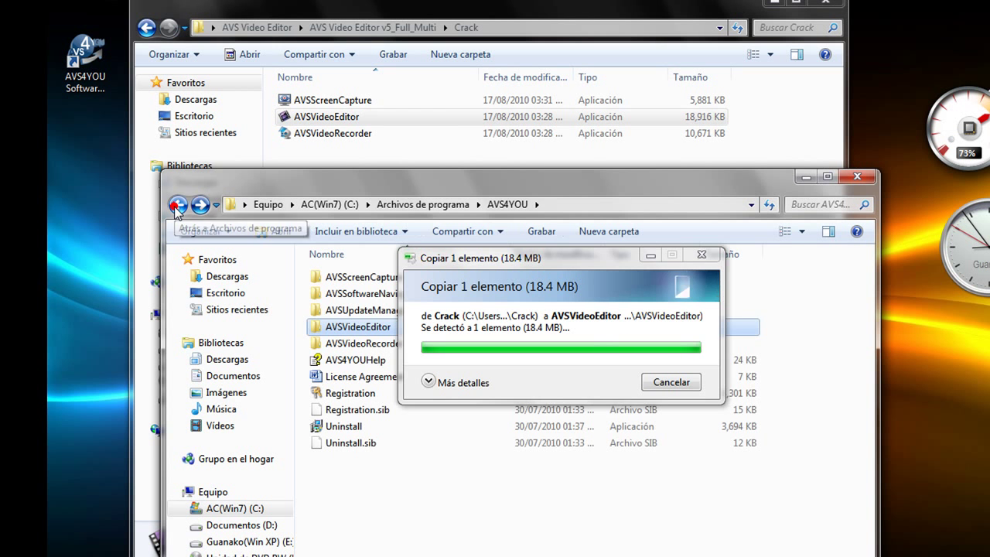
- Copy AVSVideoRecorder from the Crack folder into AVS4YOU\AVSVideoRecorder, replacing the existing file with administrator permission, and close the destination window
{"action": "left_click", "coordinate": [339, 138]}
{"action": "left_click", "coordinate": [340, 143]}
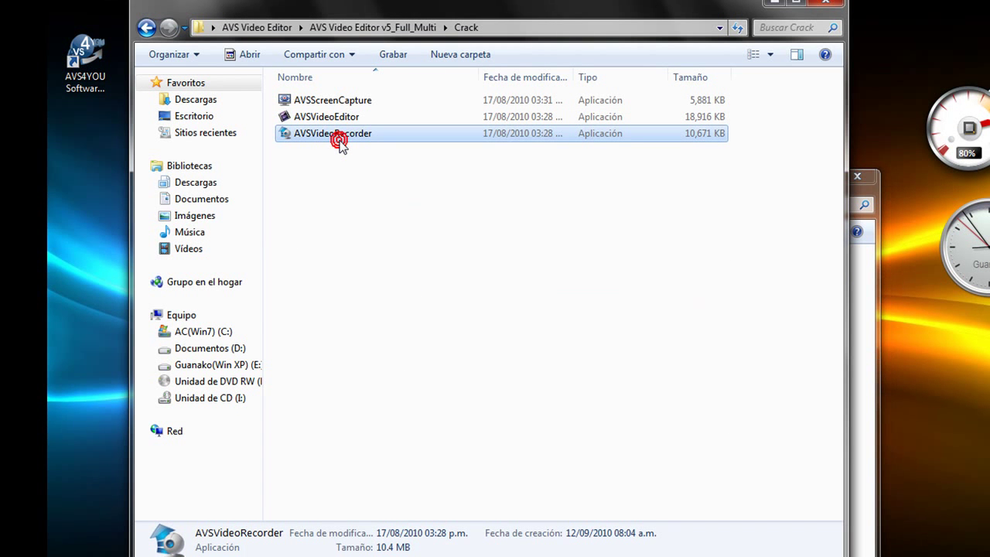
{"action": "right_click", "coordinate": [341, 143]}
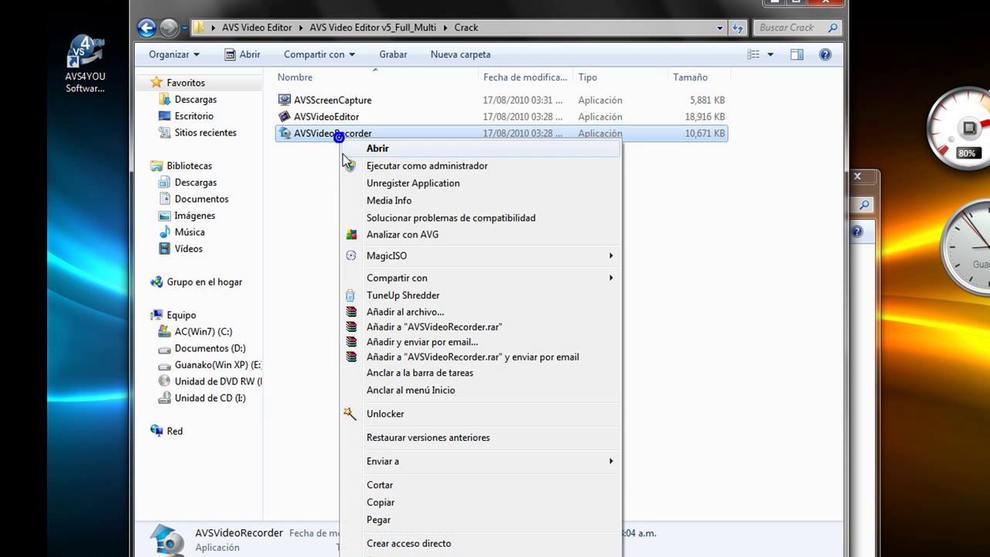
{"action": "left_click", "coordinate": [394, 499]}
{"action": "key", "text": "alt+Tab"}
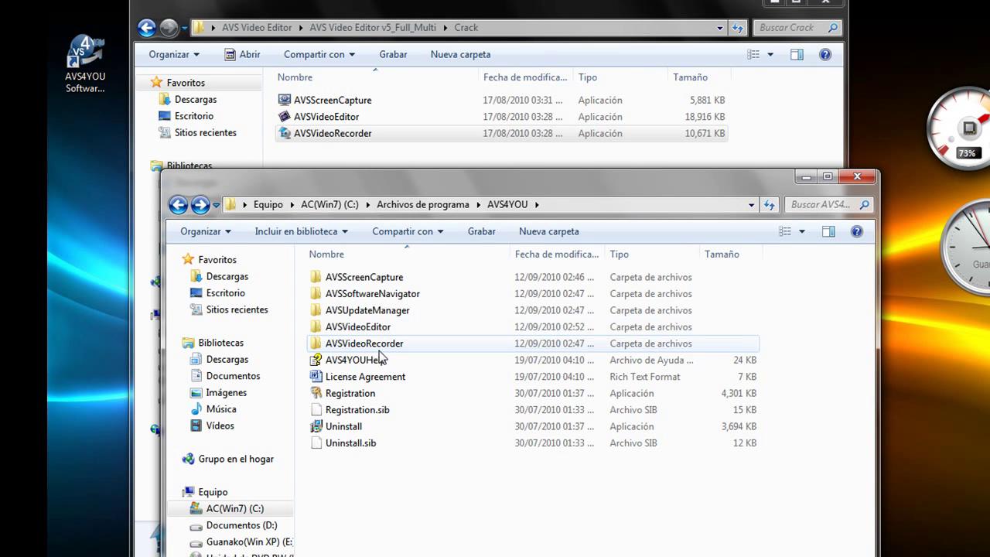
{"action": "double_click", "coordinate": [377, 345]}
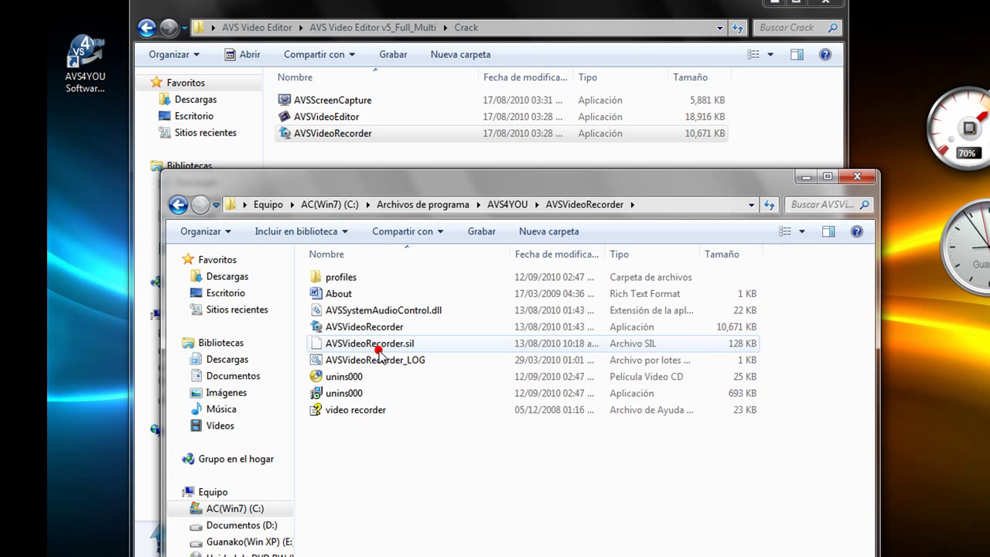
{"action": "right_click", "coordinate": [364, 432]}
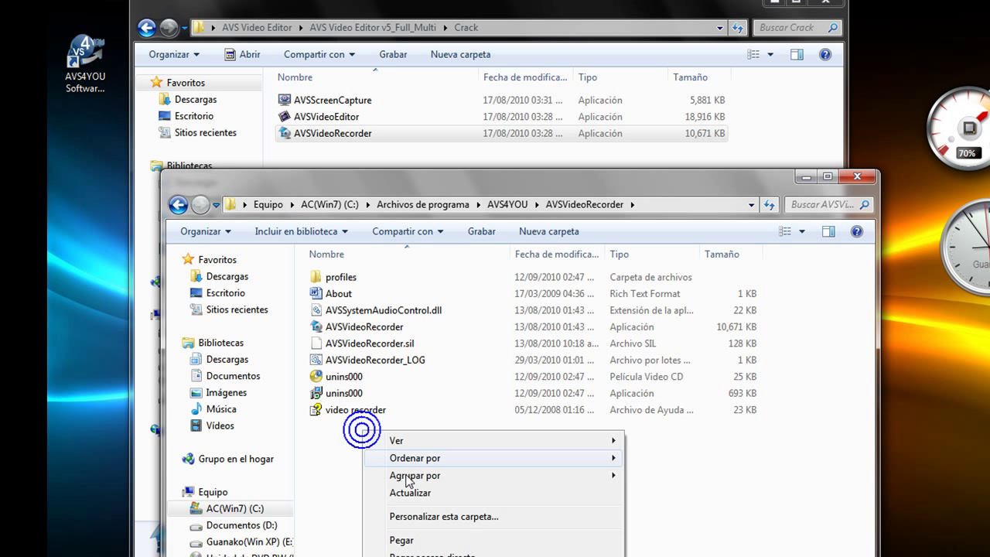
{"action": "left_click", "coordinate": [403, 541]}
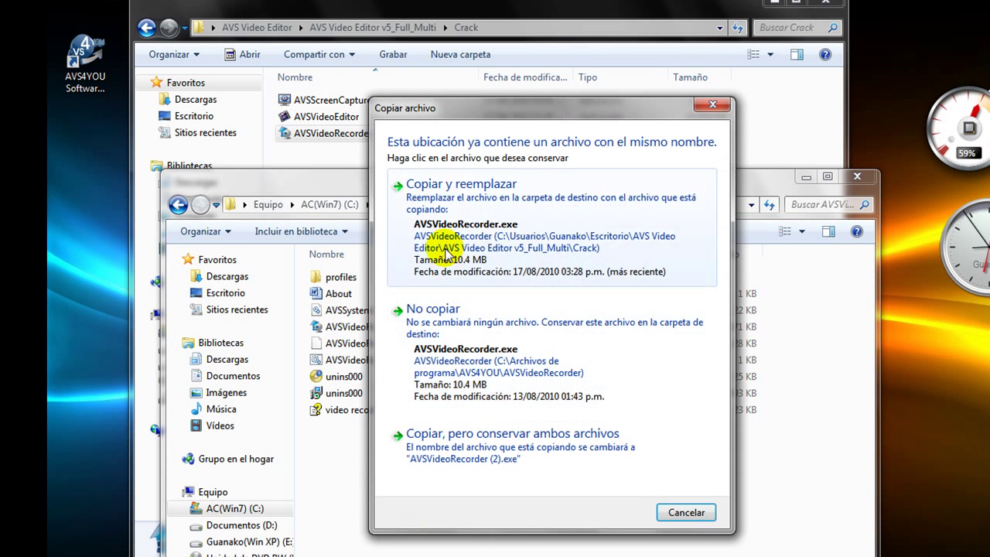
{"action": "left_click", "coordinate": [465, 293]}
{"action": "left_click", "coordinate": [533, 392]}
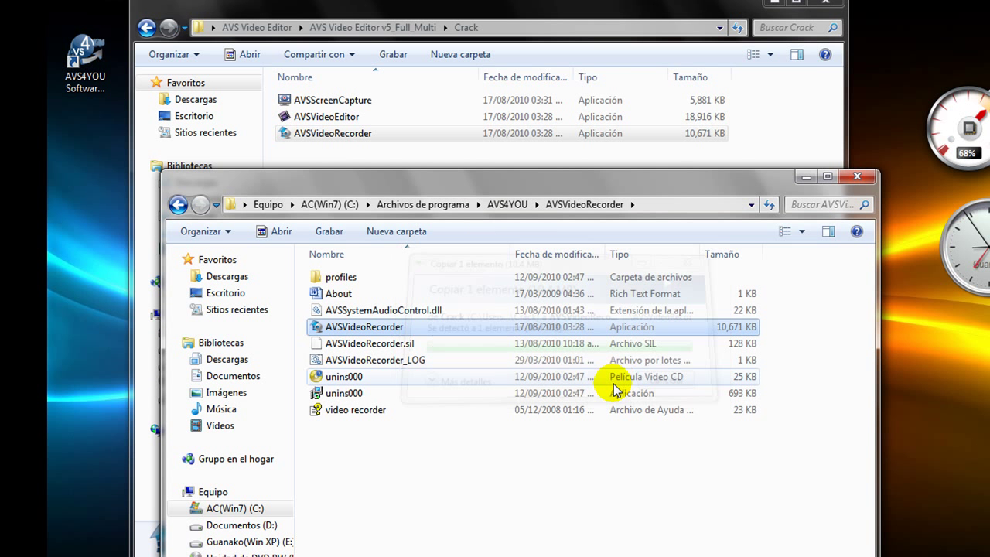
{"action": "left_click", "coordinate": [872, 181]}
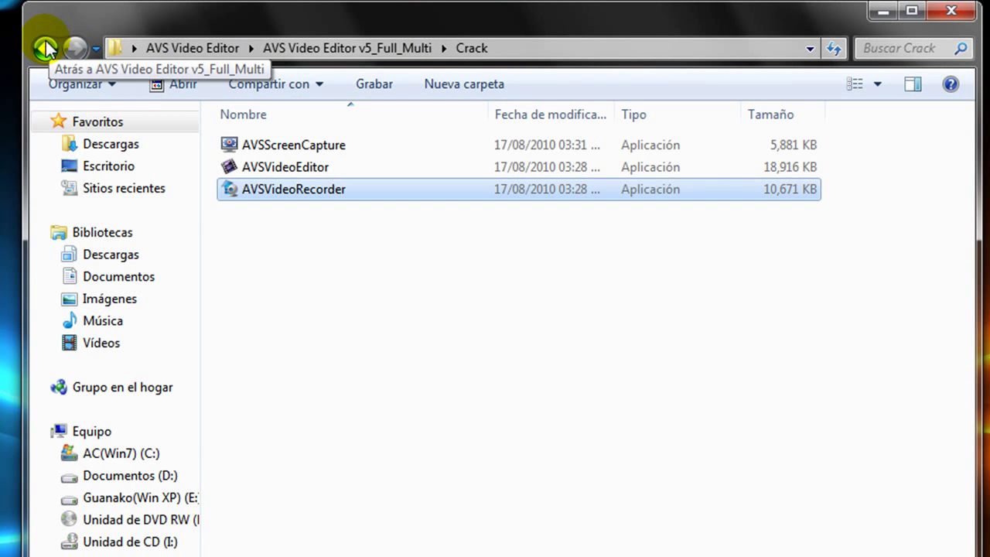
- Run VideoMenu-PresetPack from the PresetPack_MenuVideo folder as administrator and allow it to make changes to the computer
{"action": "left_click", "coordinate": [45, 49]}
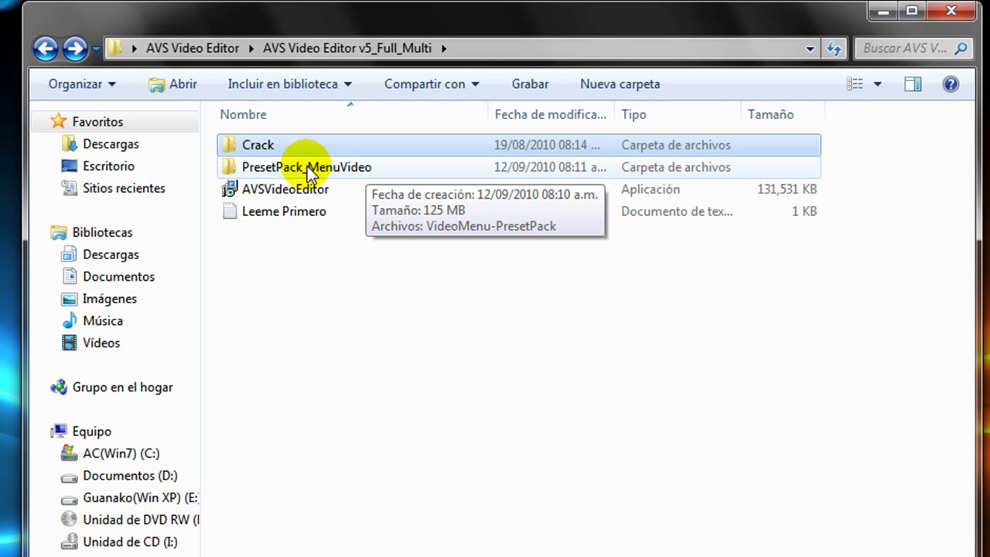
{"action": "double_click", "coordinate": [330, 167]}
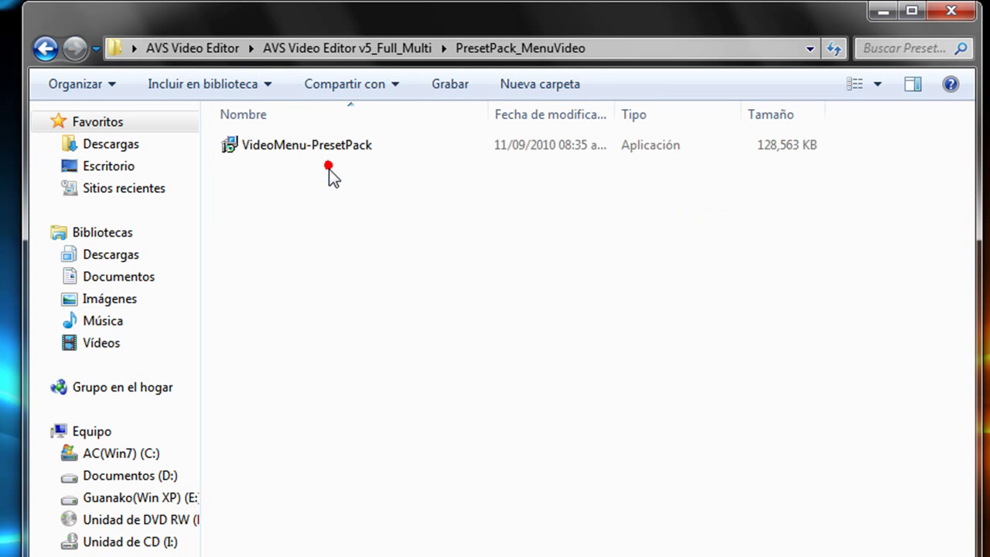
{"action": "left_click", "coordinate": [295, 147]}
{"action": "right_click", "coordinate": [296, 147]}
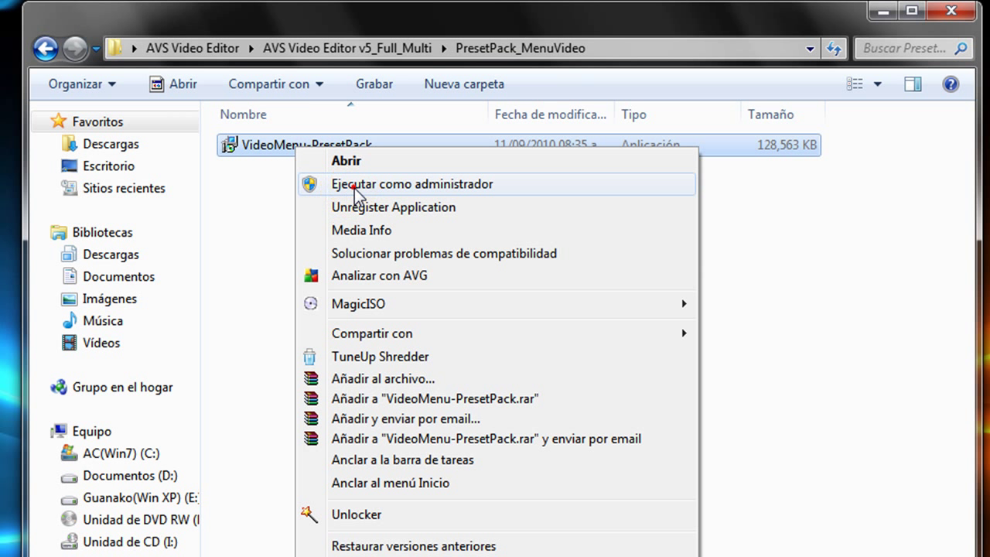
{"action": "left_click", "coordinate": [353, 184]}
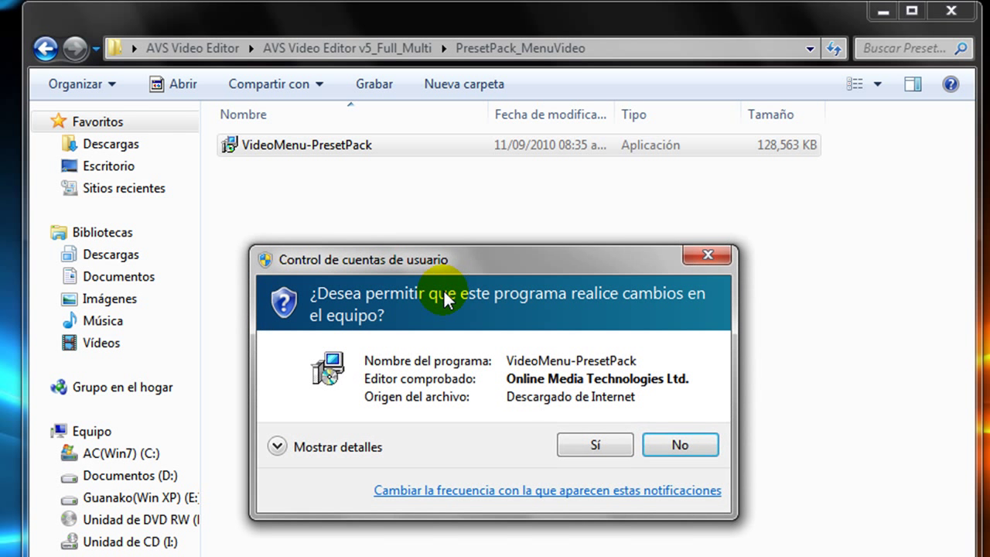
{"action": "left_click", "coordinate": [576, 446]}
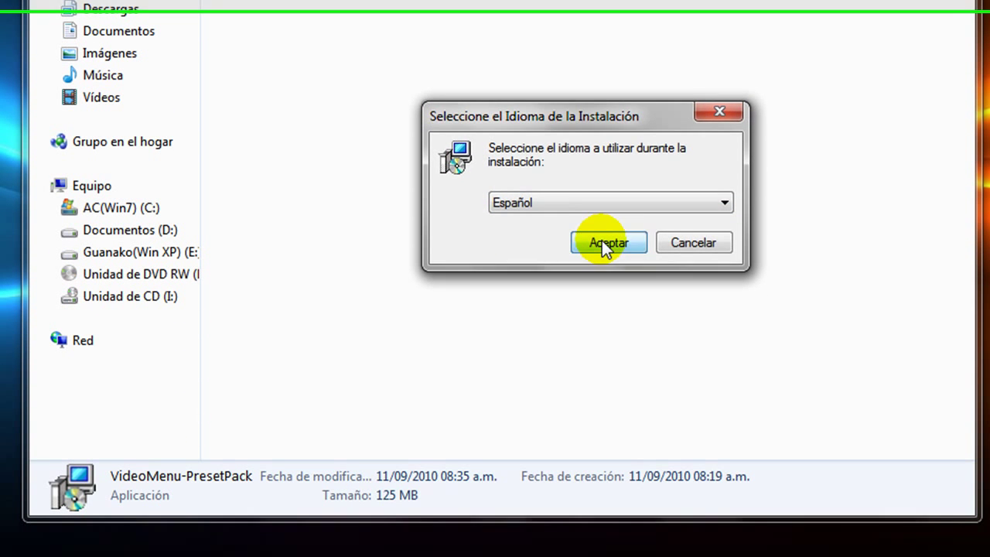
- Install Video Menu Preset Pack with Español as the setup language and finish the installation wizard
{"action": "left_click", "coordinate": [600, 434]}
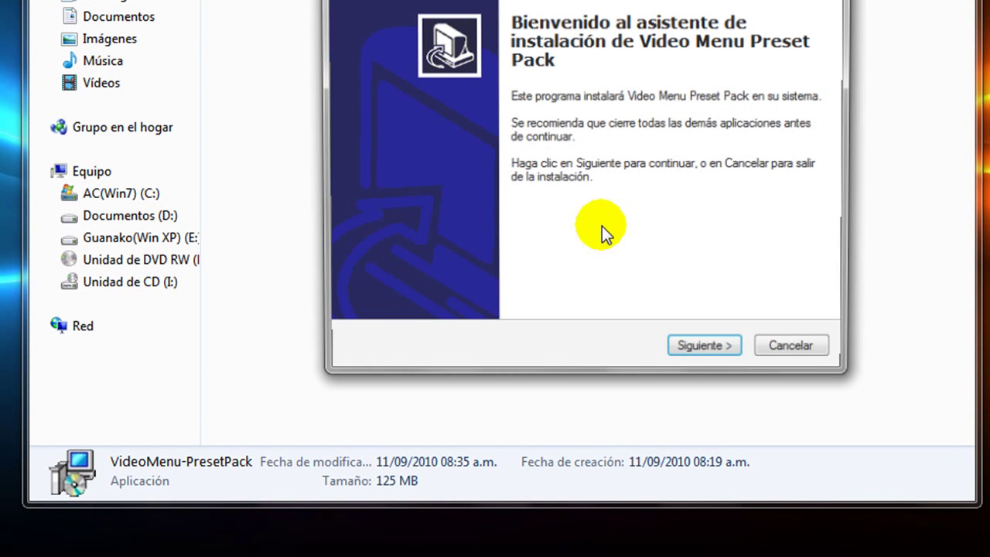
{"action": "left_click", "coordinate": [697, 353]}
{"action": "left_click", "coordinate": [705, 347]}
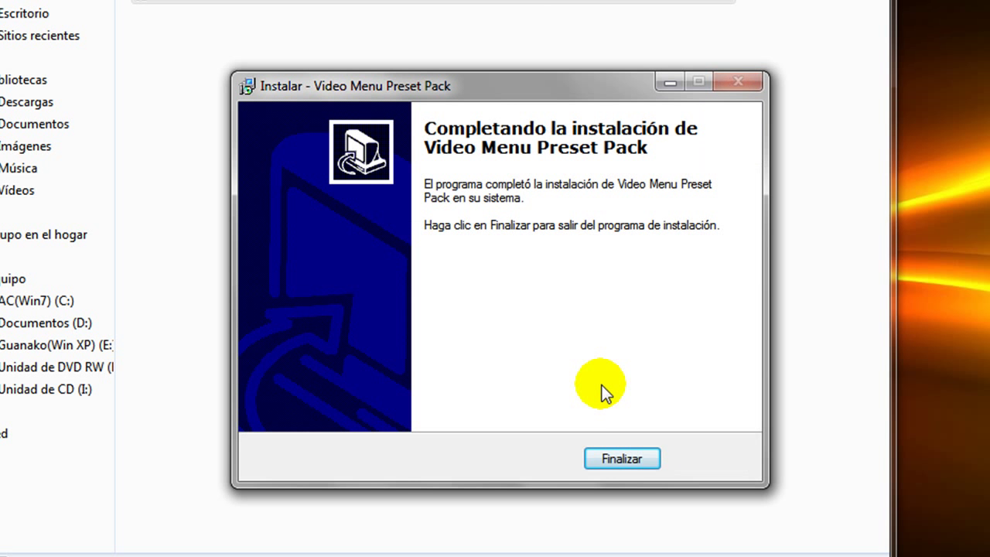
{"action": "left_click", "coordinate": [623, 459]}
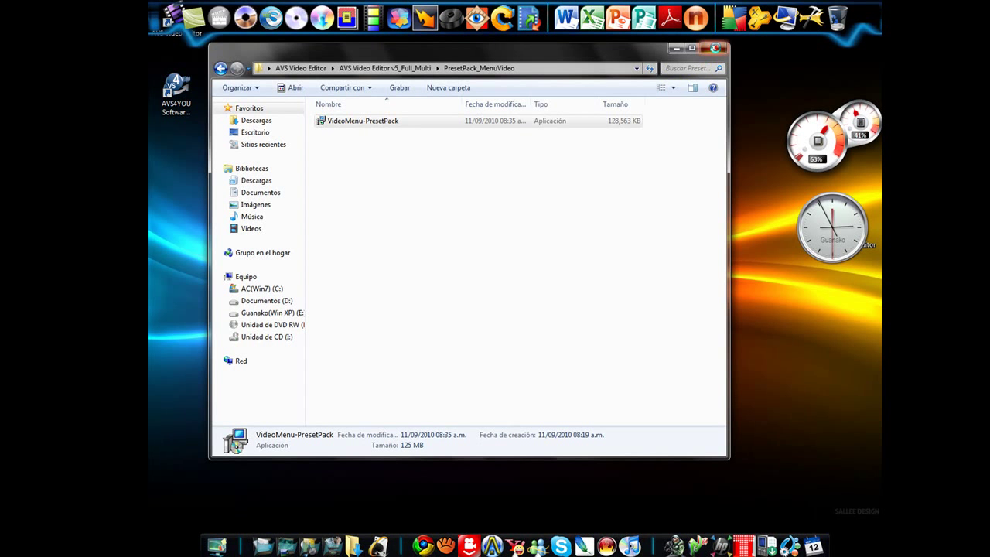
- Close the PresetPack_MenuVideo folder window and move the AVS Video Editor shortcut to the middle of the desktop
{"action": "left_click", "coordinate": [715, 48]}
{"action": "left_click_drag", "start_coordinate": [170, 35], "coordinate": [446, 246]}
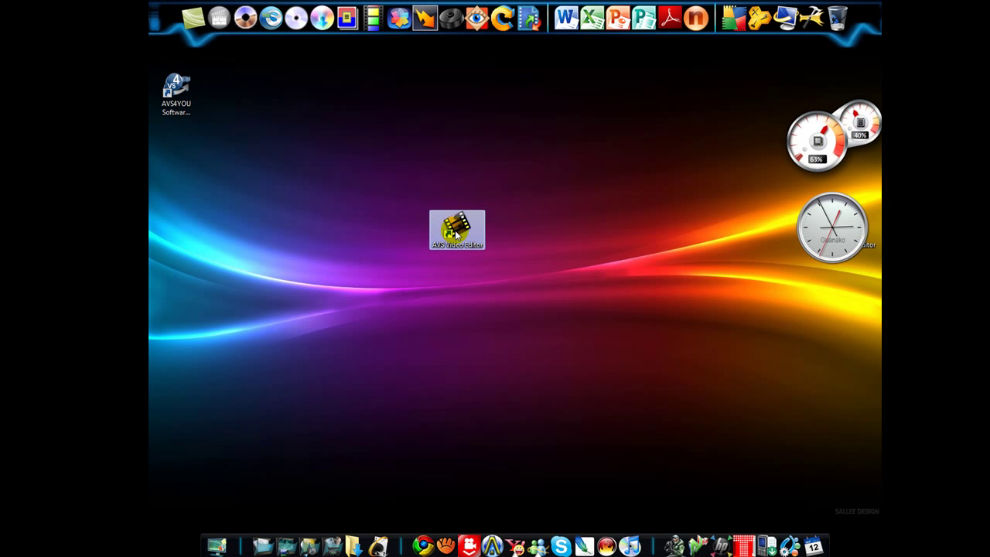
{"action": "left_click", "coordinate": [631, 232]}
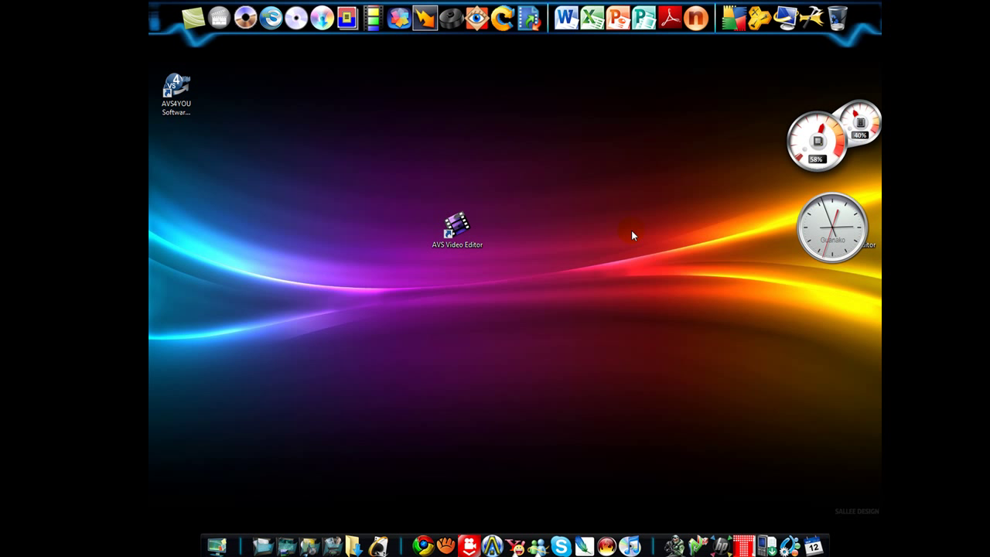
- Launch AVS Video Editor from its desktop shortcut and open the first Sample Project
{"action": "double_click", "coordinate": [468, 234]}
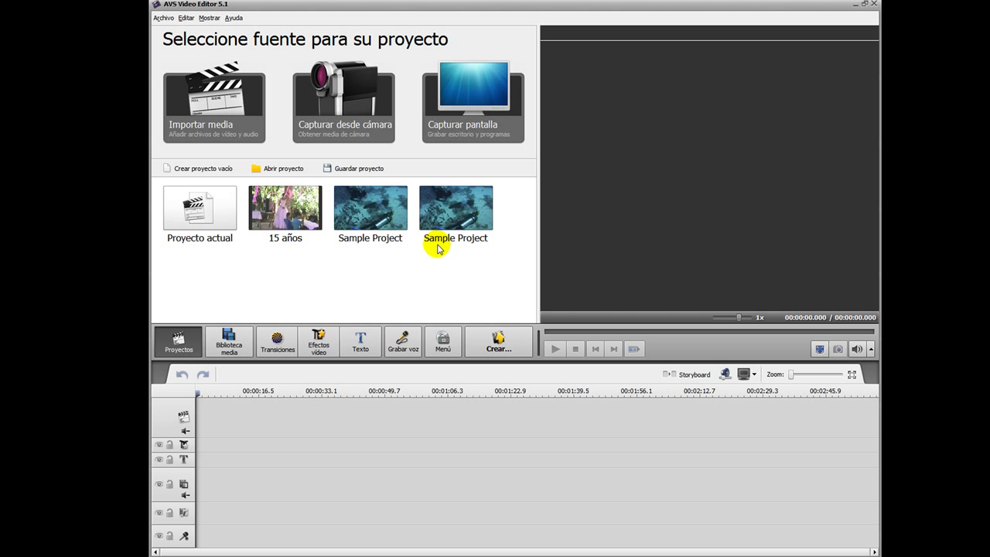
{"action": "left_click", "coordinate": [378, 215]}
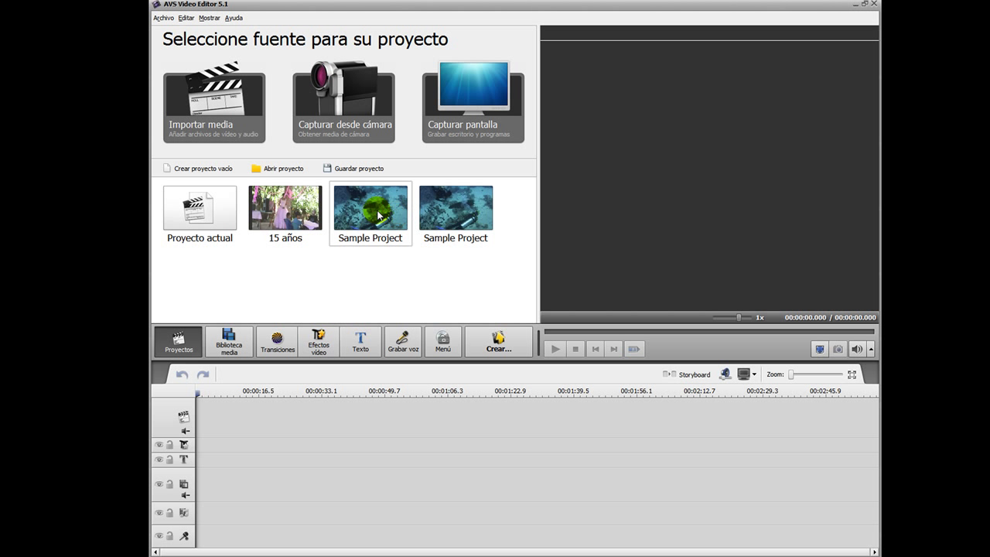
{"action": "double_click", "coordinate": [374, 208]}
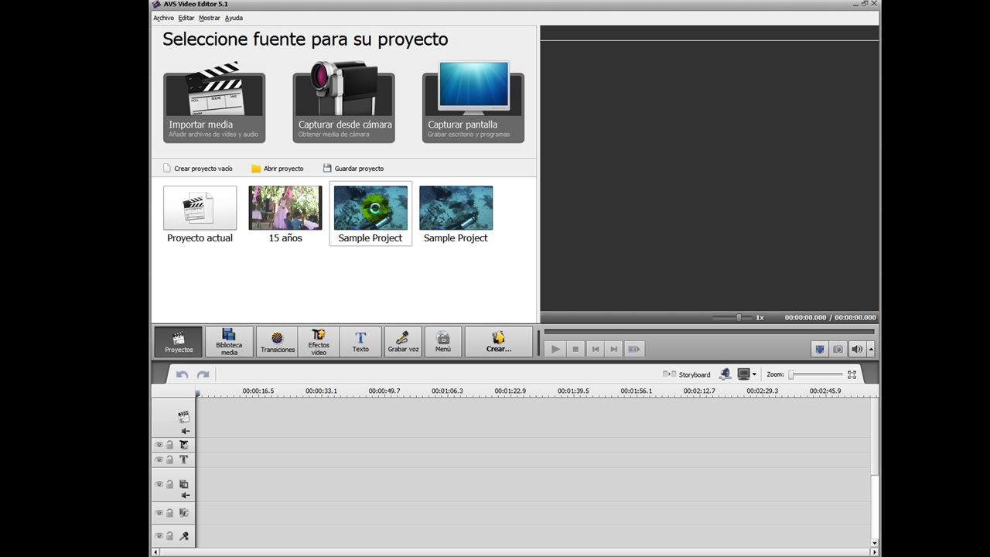